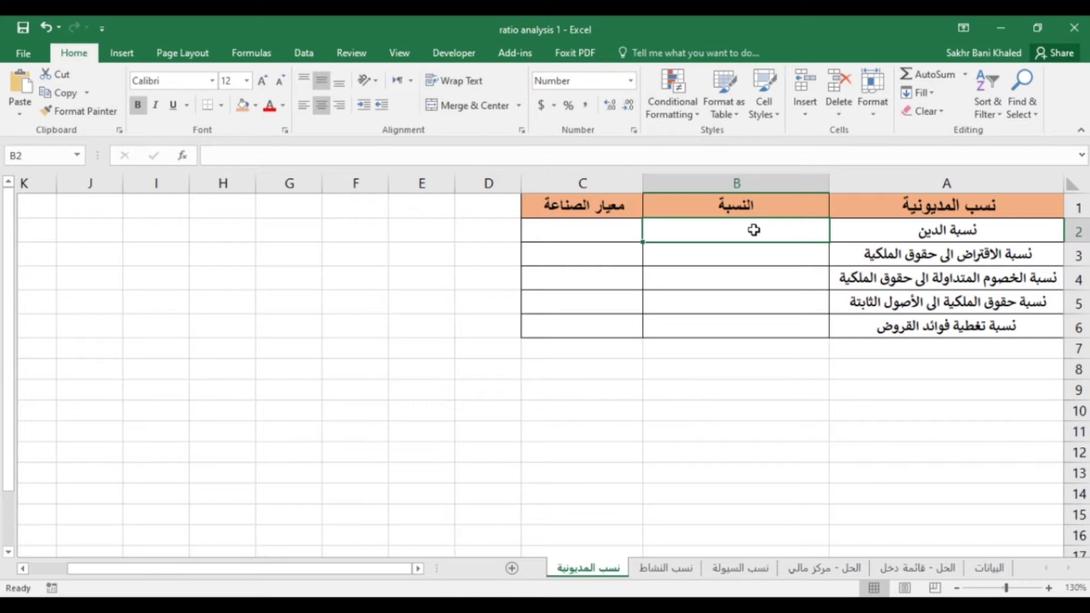
Step: Calculate the debt ratio in B2 by dividing total liabilities F14 by total assets C20 from the "الحل - مركز مالي" sheet
{"action": "type", "text": "="}
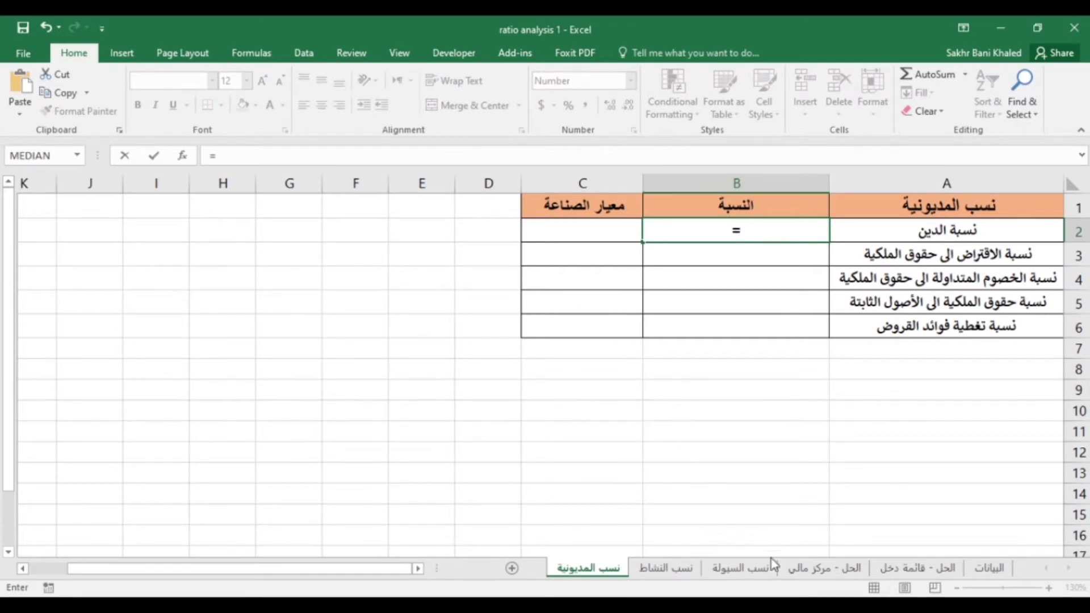
{"action": "left_click", "coordinate": [796, 572]}
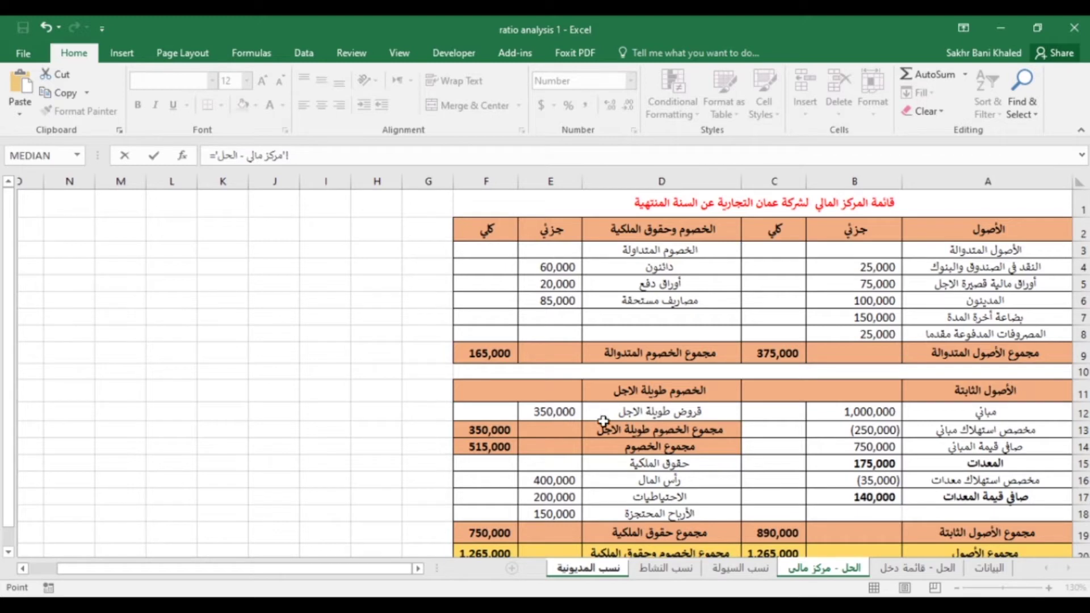
{"action": "left_click", "coordinate": [481, 447]}
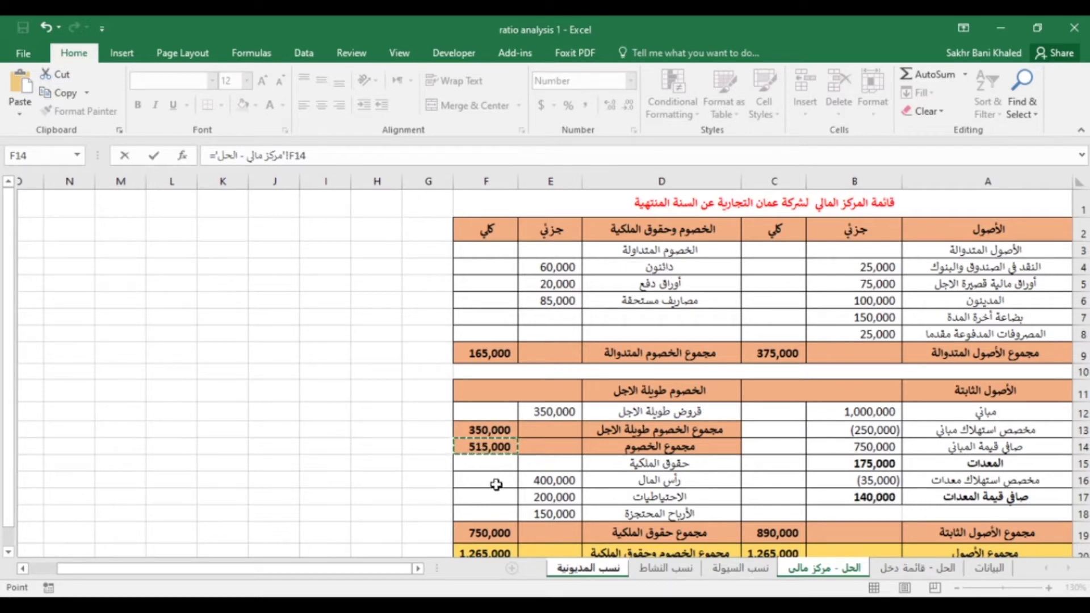
{"action": "type", "text": "/"}
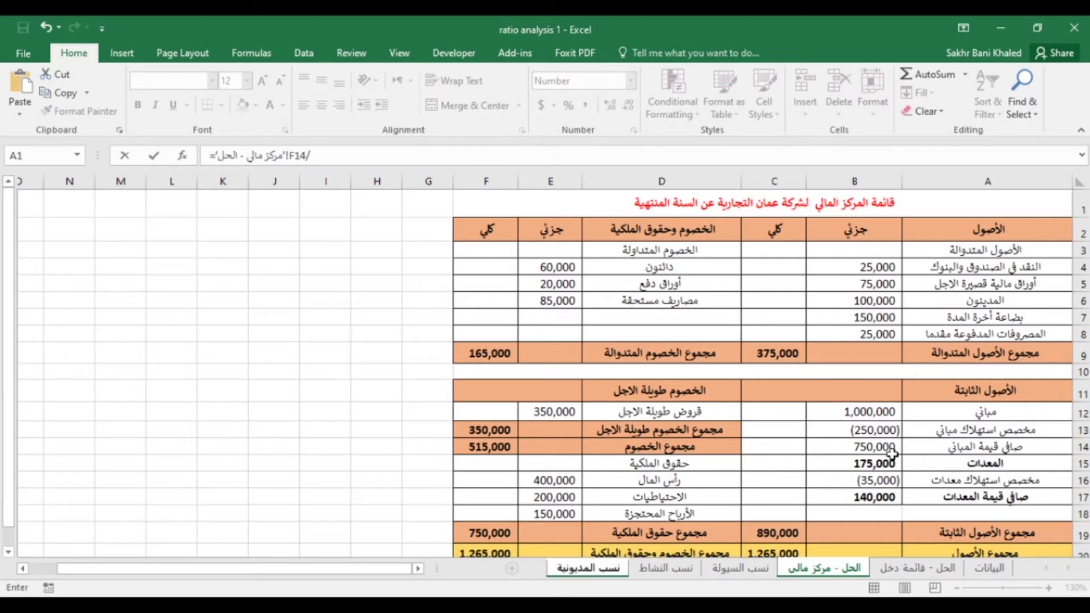
{"action": "scroll", "coordinate": [893, 453], "scroll_direction": "down", "scroll_amount": 1}
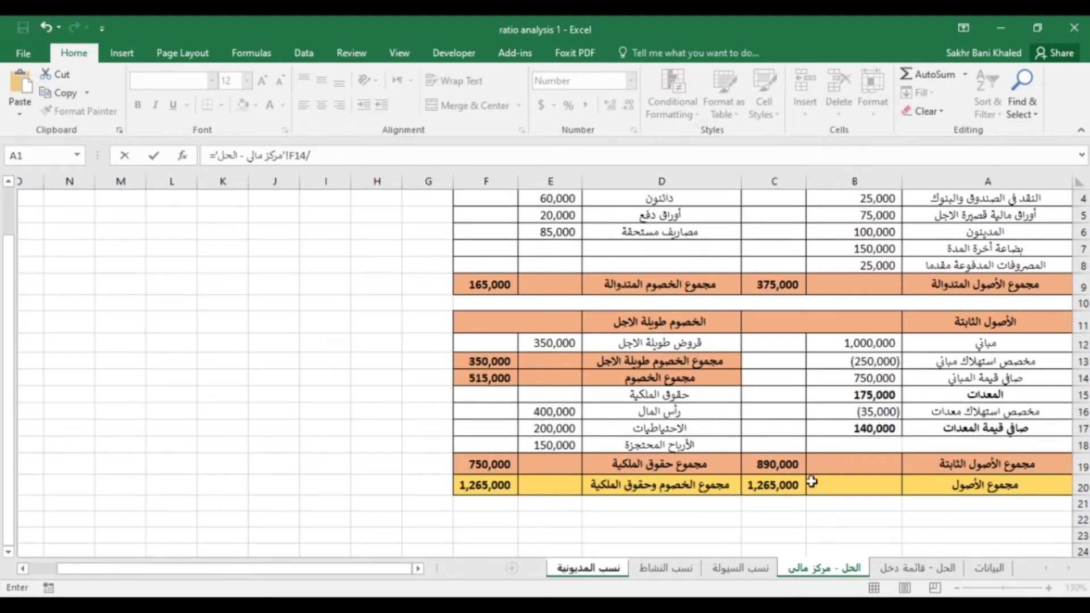
{"action": "left_click", "coordinate": [791, 487]}
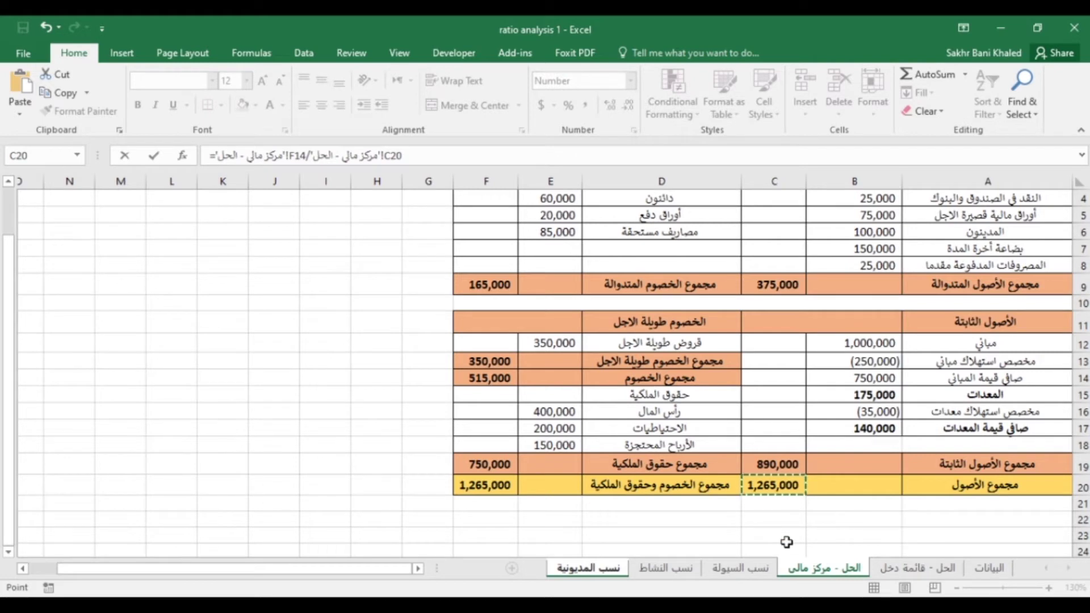
{"action": "key", "text": "Return"}
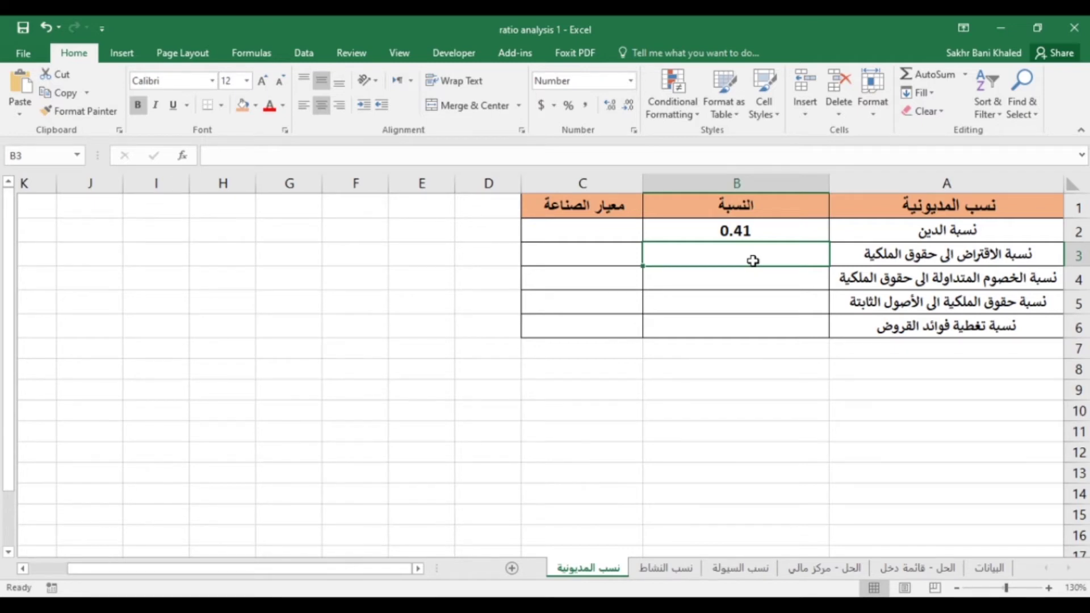
Step: Enter 0.3 as the industry standard for the debt ratio in C2
{"action": "left_click", "coordinate": [596, 221]}
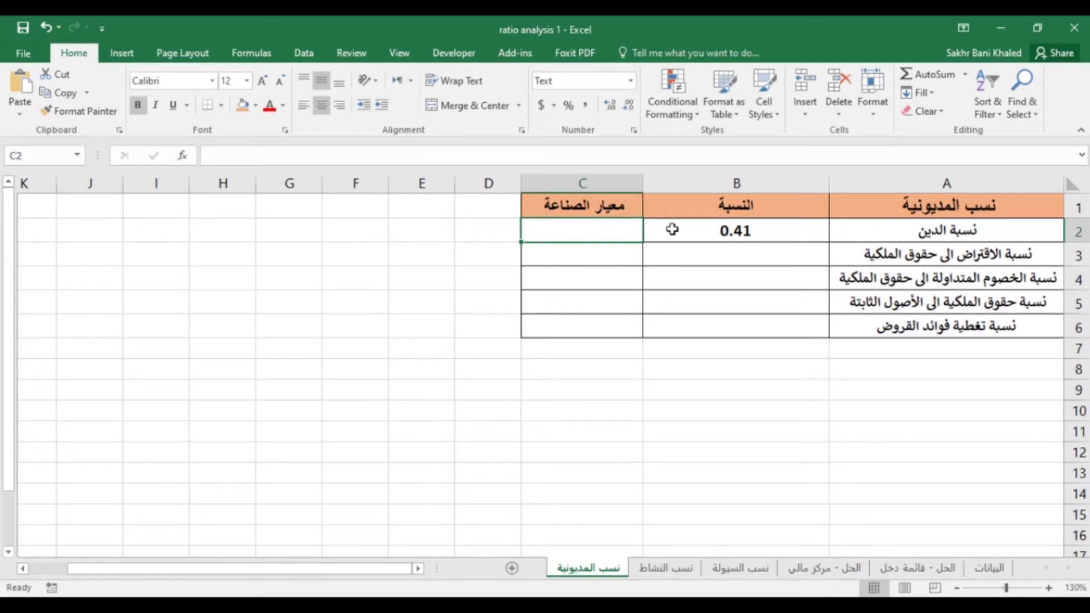
{"action": "type", "text": "0.3"}
{"action": "key", "text": "Return"}
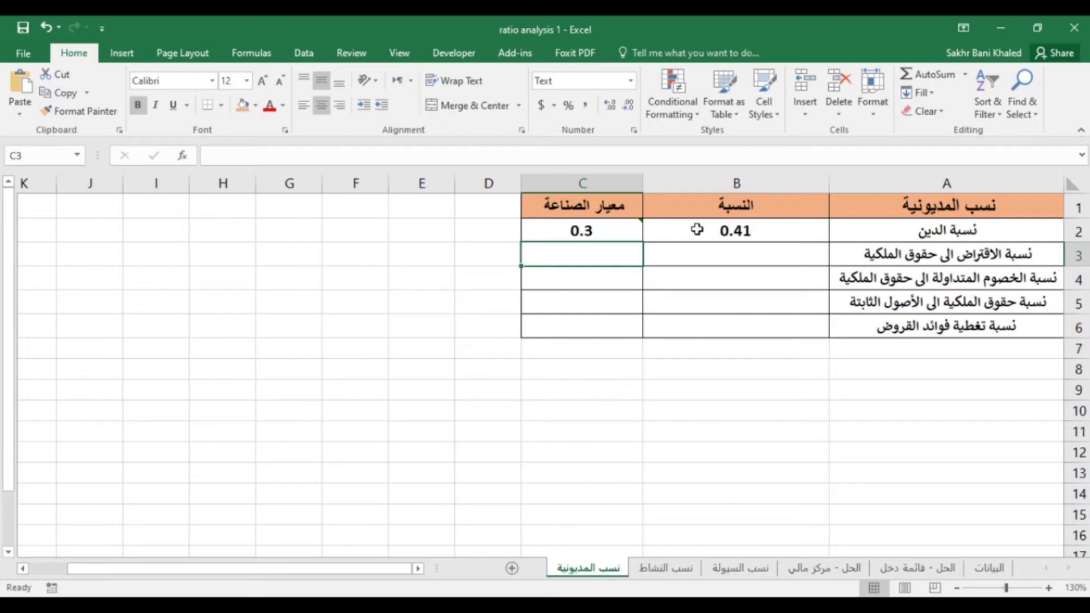
{"action": "left_click", "coordinate": [795, 230]}
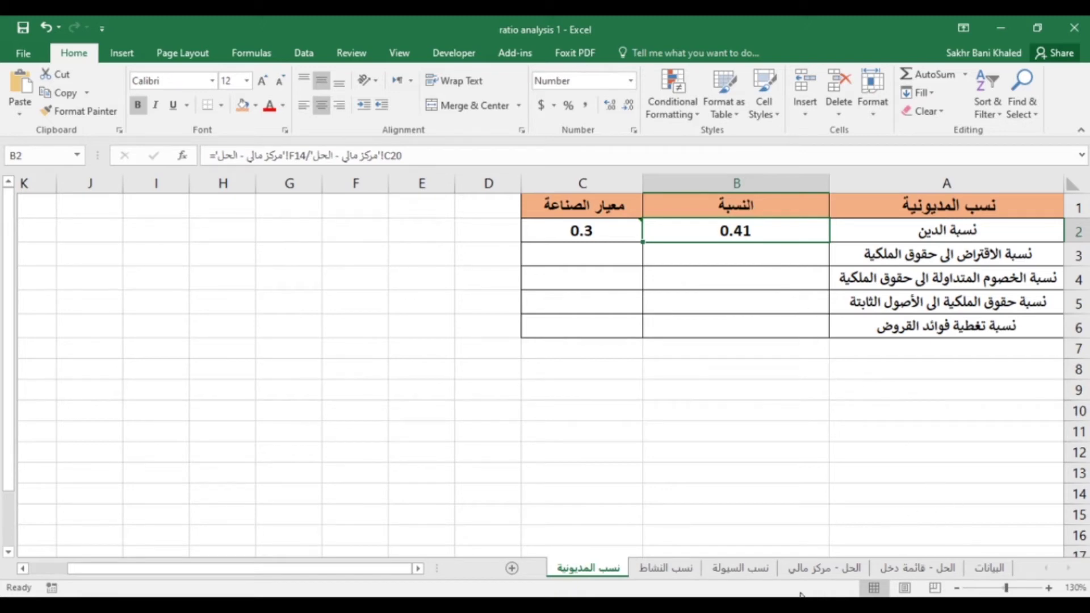
{"action": "left_click", "coordinate": [826, 568]}
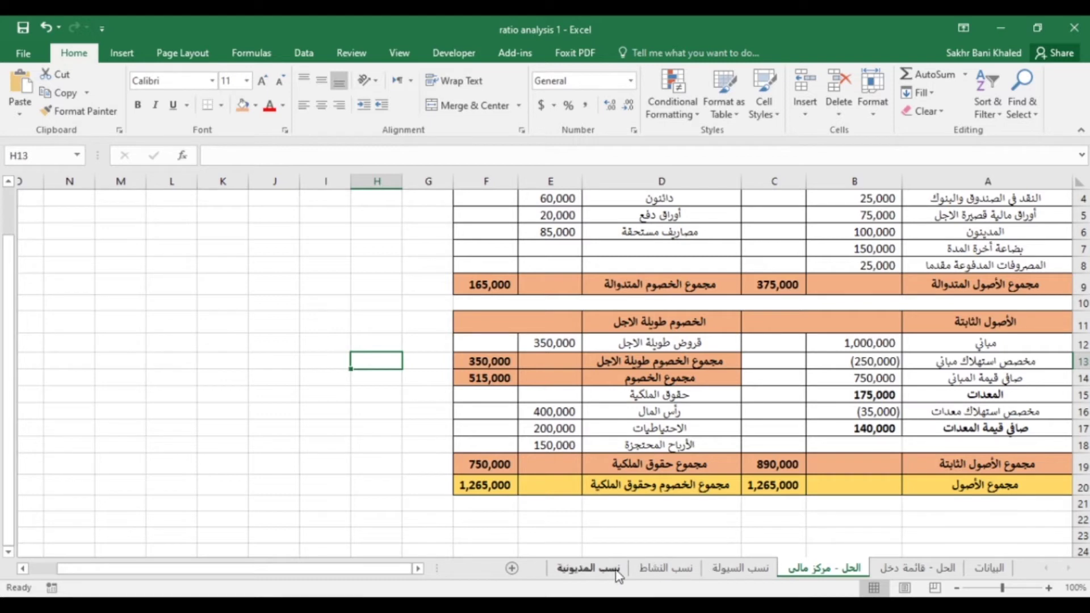
{"action": "left_click", "coordinate": [588, 568]}
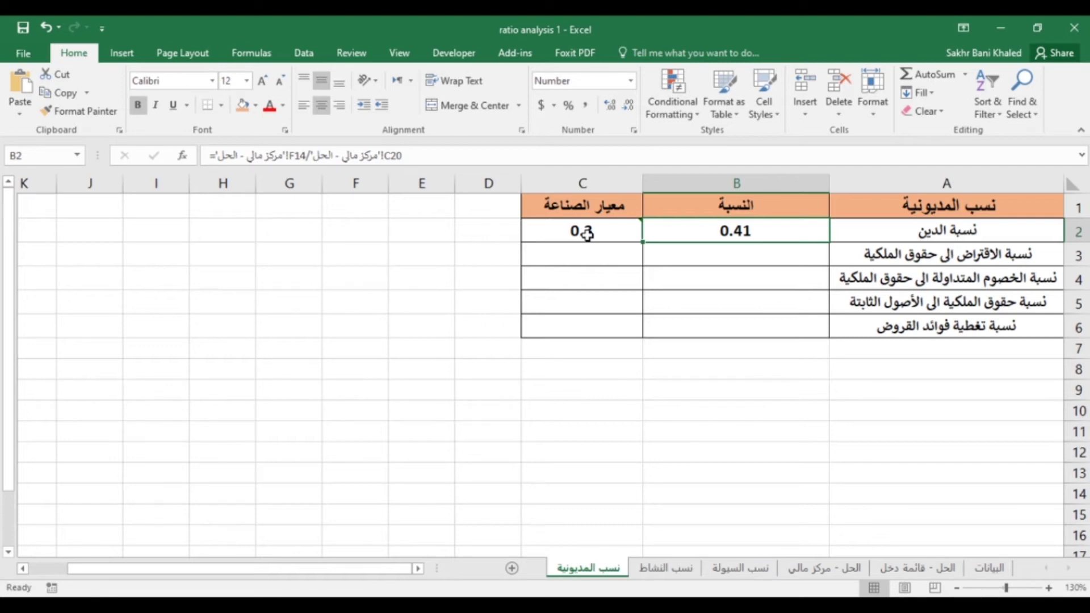
Step: Calculate the borrowing-to-equity ratio in B3 as (C20-F19)/F19, using total assets and total equity from the "الحل - مركز مالي" sheet
{"action": "left_click", "coordinate": [698, 263]}
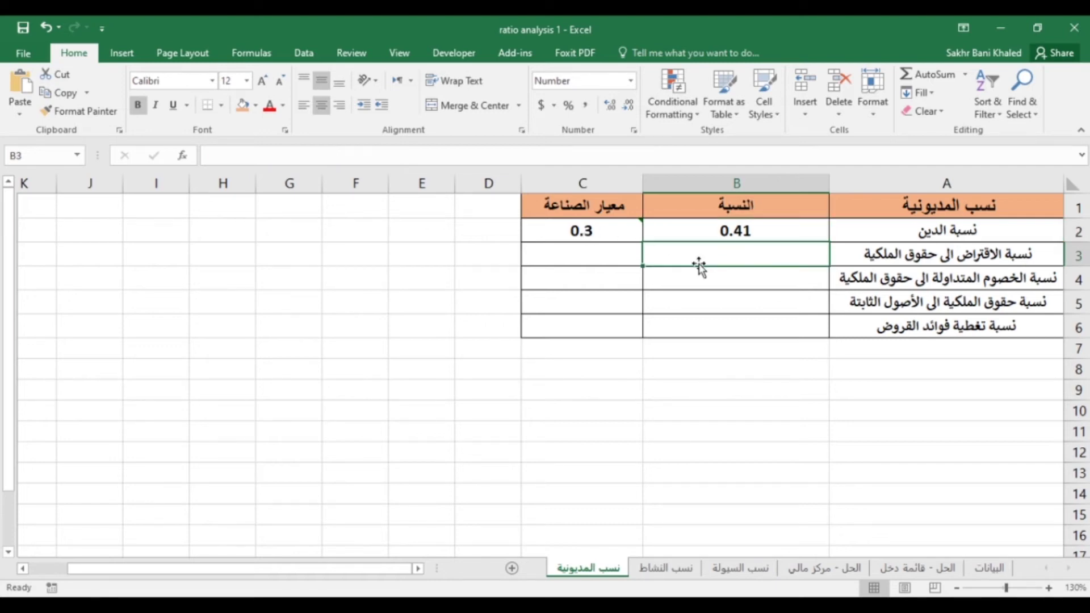
{"action": "type", "text": "="}
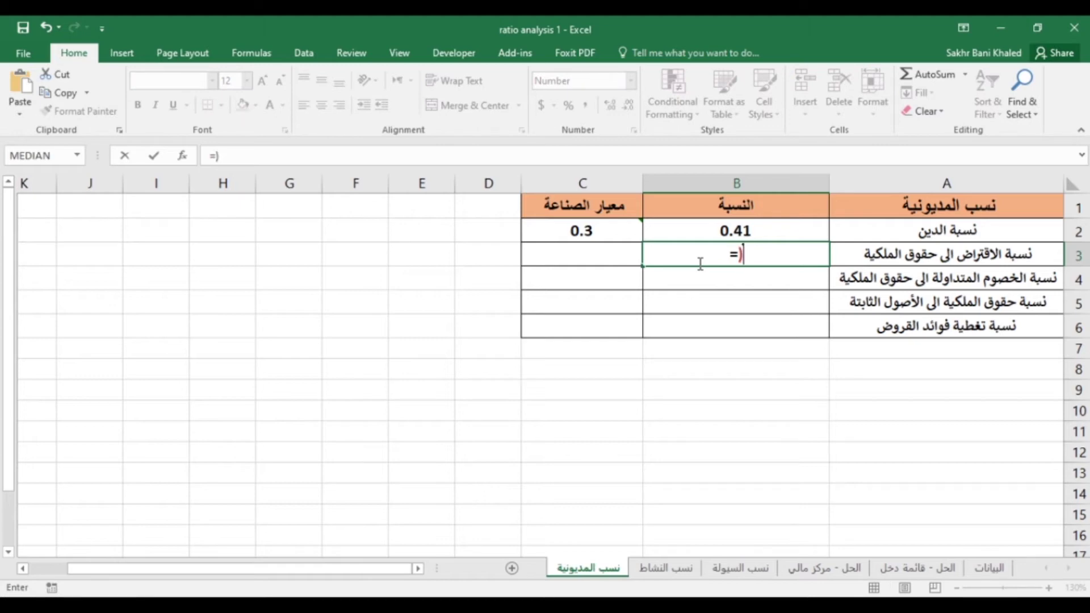
{"action": "type", "text": ")"}
{"action": "key", "text": "BackSpace"}
{"action": "type", "text": "("}
{"action": "left_click", "coordinate": [832, 570]}
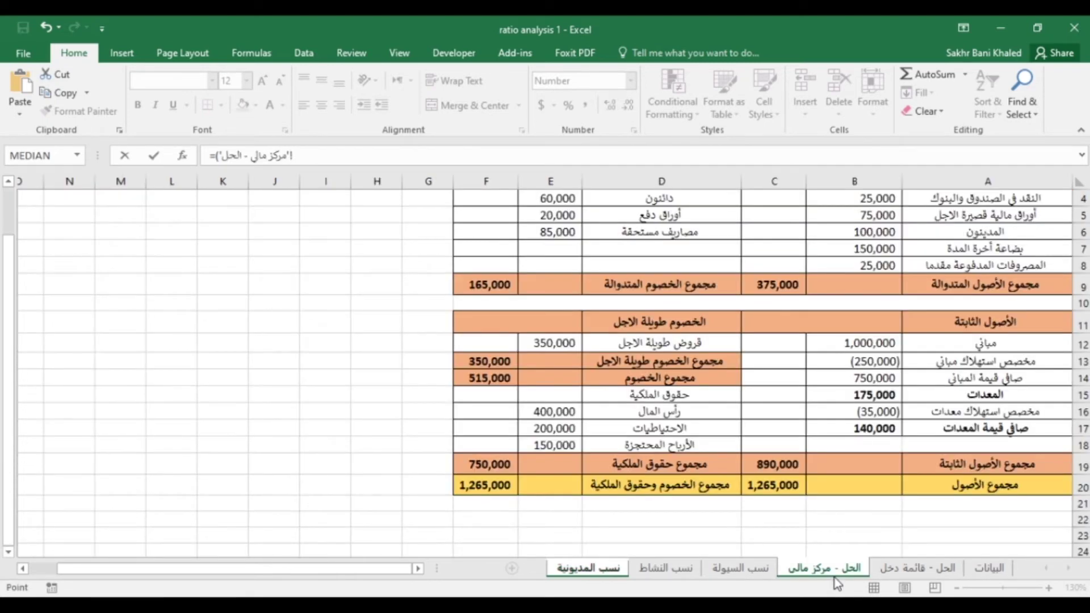
{"action": "left_click", "coordinate": [774, 486]}
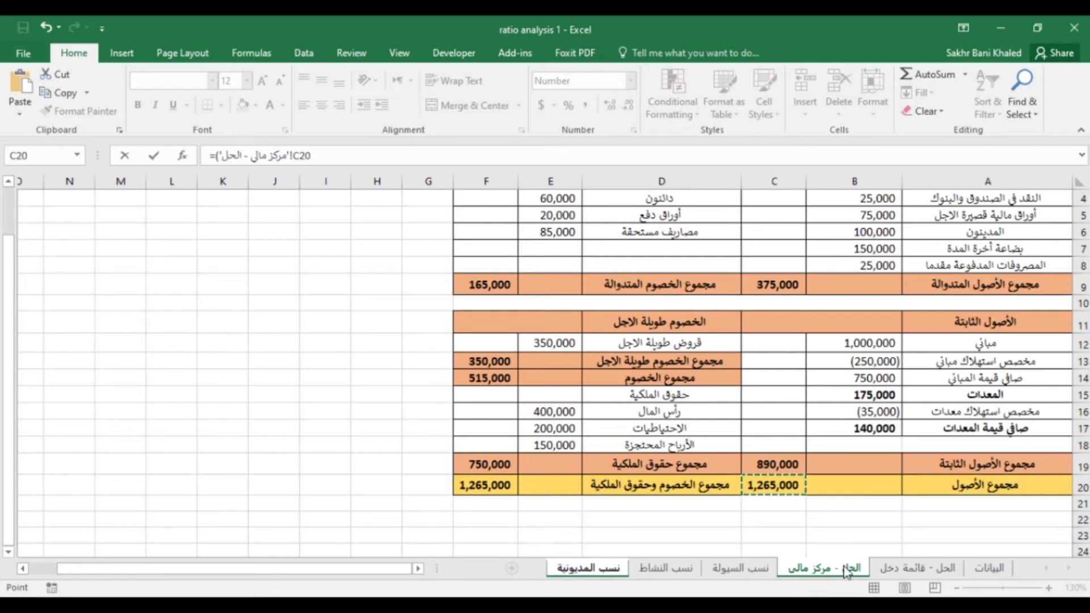
{"action": "type", "text": "-"}
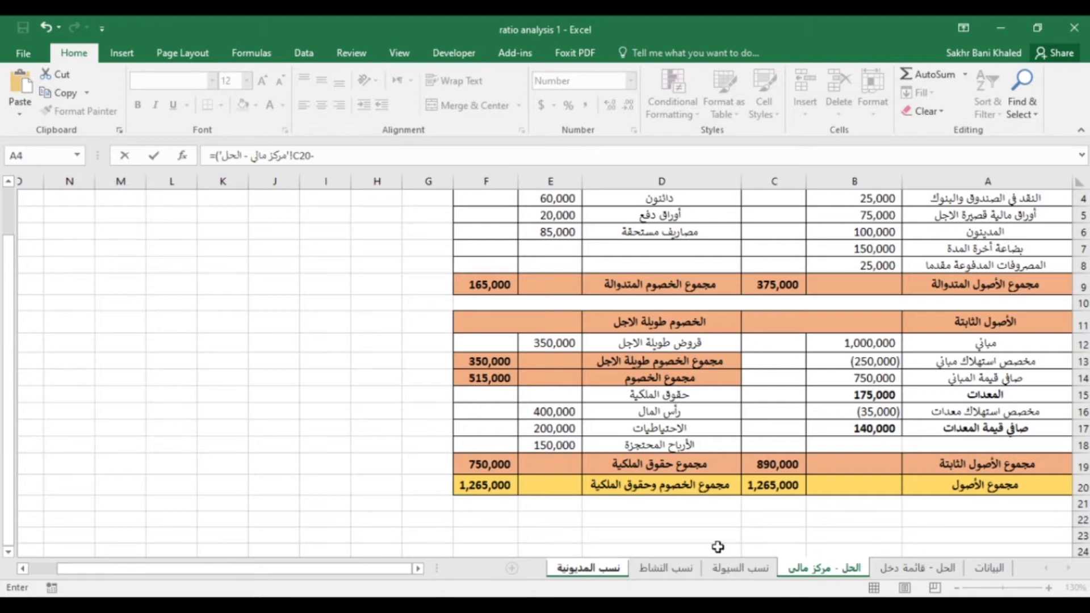
{"action": "left_click", "coordinate": [509, 464]}
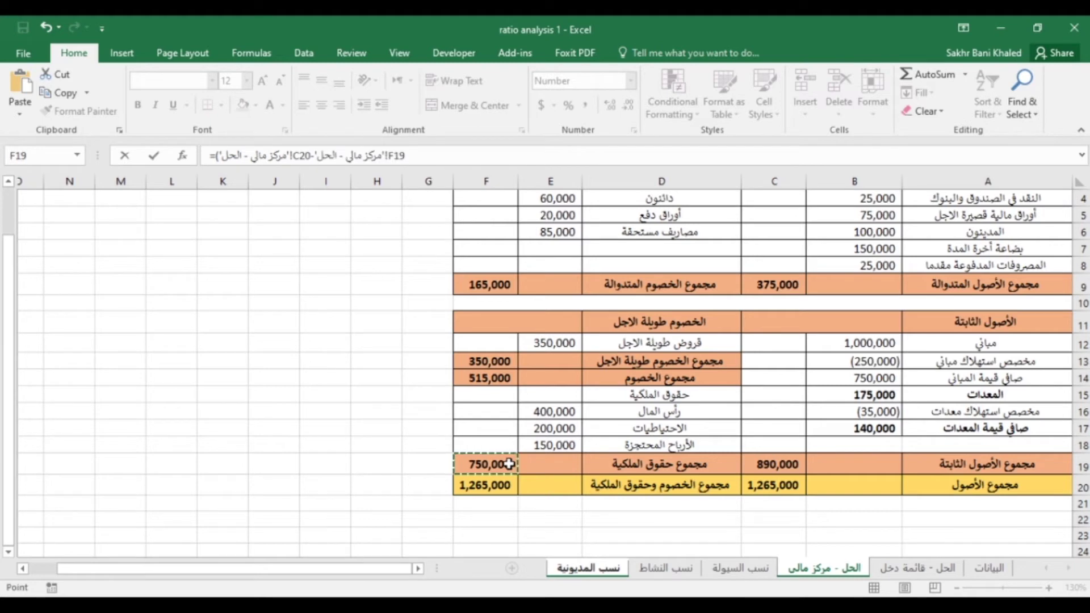
{"action": "type", "text": ")/"}
{"action": "left_click", "coordinate": [509, 464]}
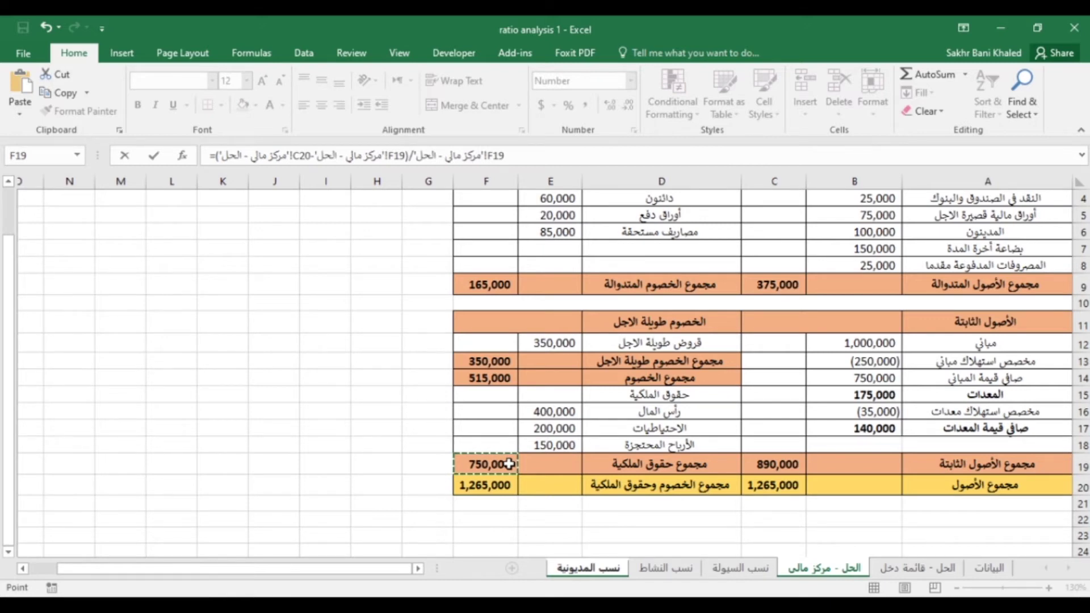
{"action": "key", "text": "Return"}
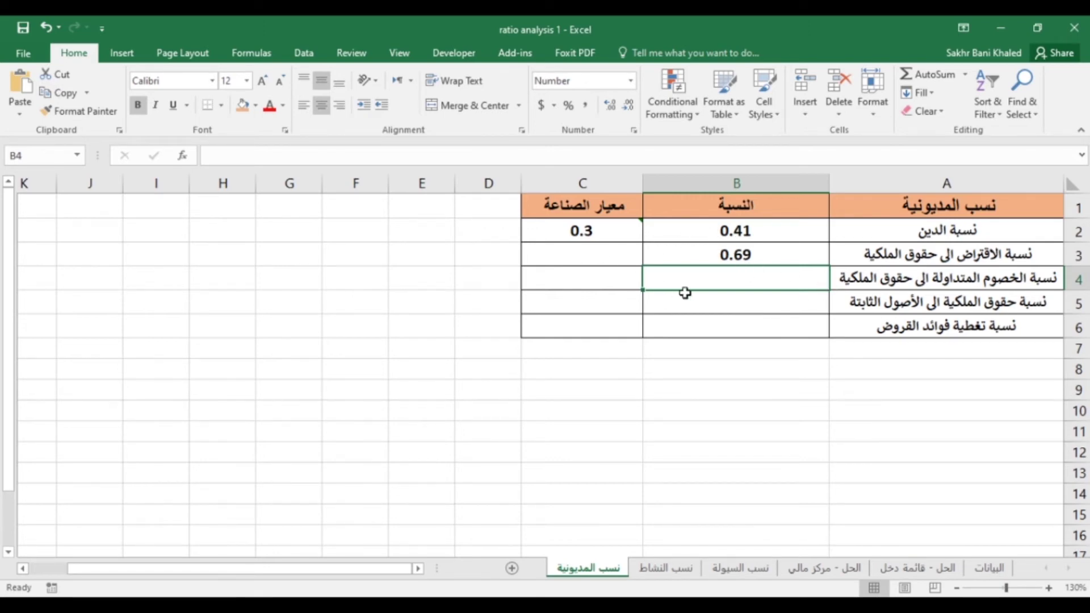
Step: Enter 0.5 as the industry standard for the borrowing-to-equity ratio in C3
{"action": "left_click", "coordinate": [545, 255]}
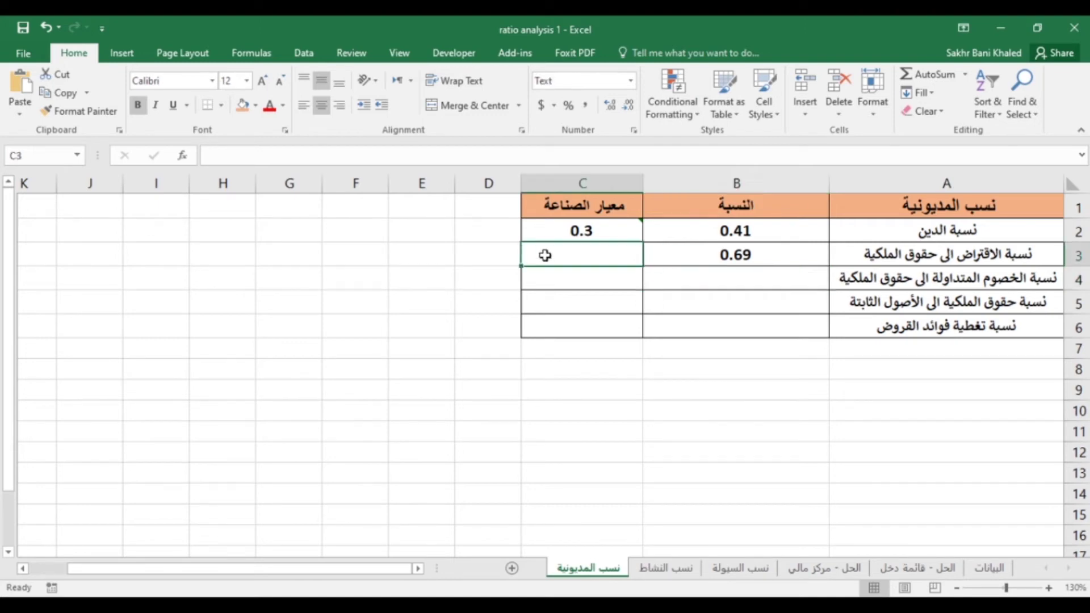
{"action": "type", "text": "0.5"}
{"action": "key", "text": "Return"}
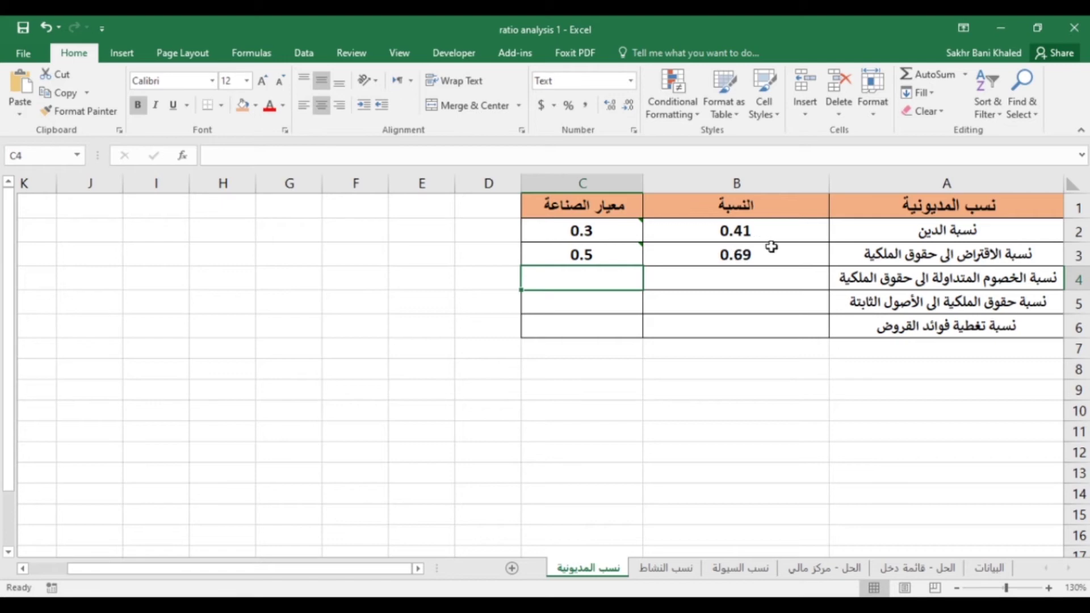
{"action": "left_click", "coordinate": [740, 255]}
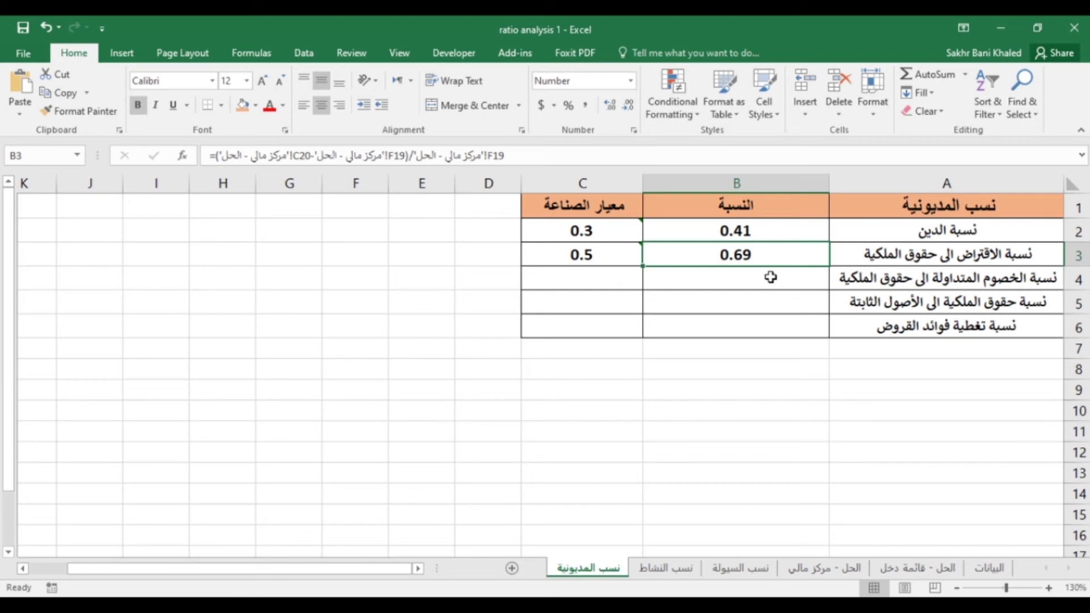
Step: Calculate the current-liabilities-to-equity ratio in B4 by dividing F9 by F19 from the "الحل - مركز مالي" sheet
{"action": "left_click", "coordinate": [771, 277]}
{"action": "type", "text": "="}
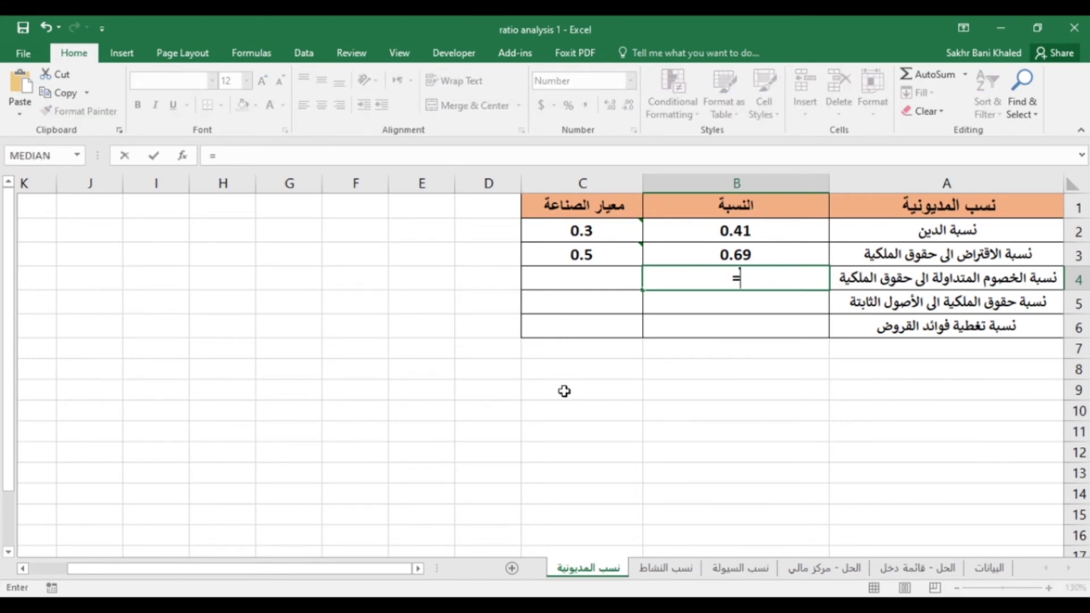
{"action": "left_click", "coordinate": [816, 574]}
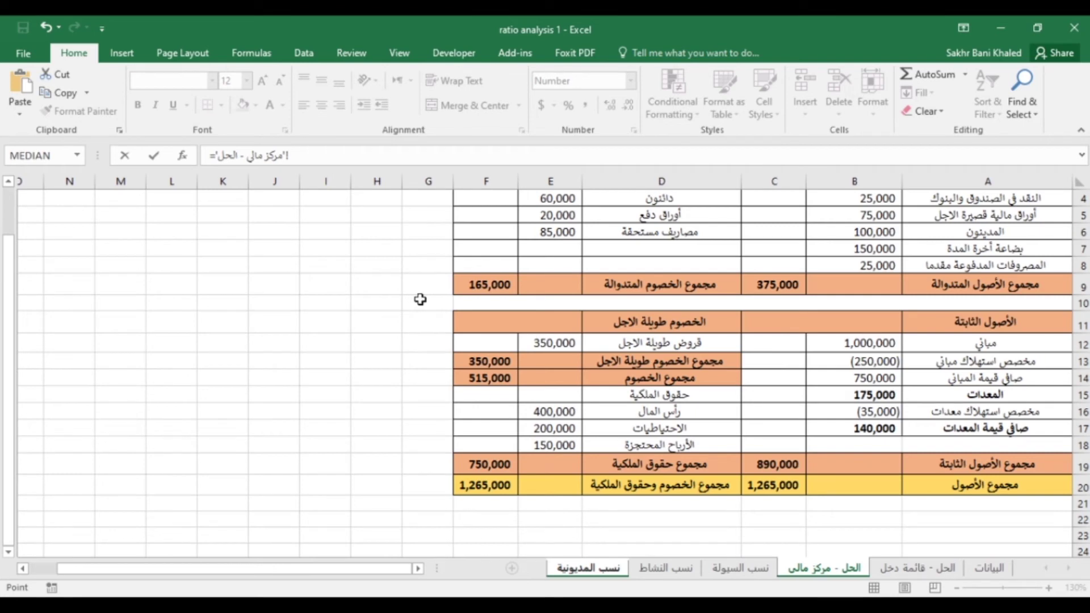
{"action": "left_click", "coordinate": [465, 285]}
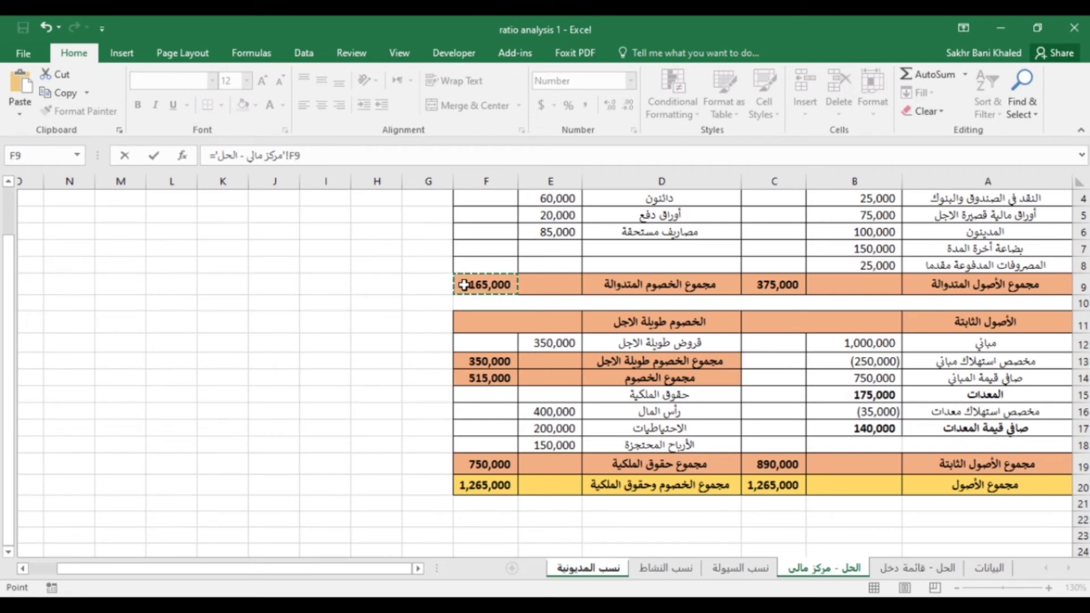
{"action": "type", "text": "/"}
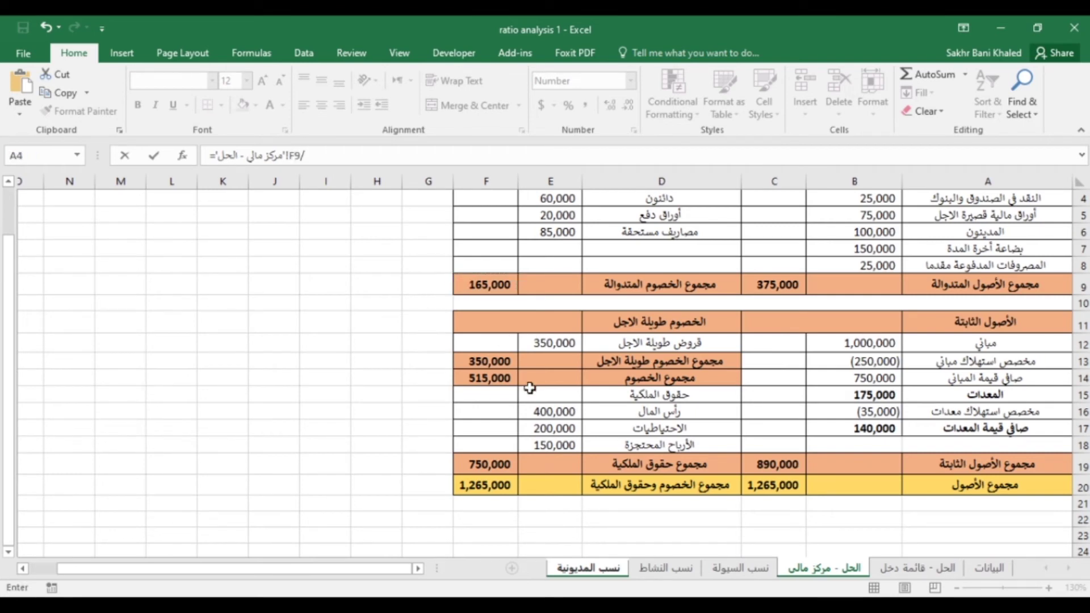
{"action": "left_click", "coordinate": [489, 470]}
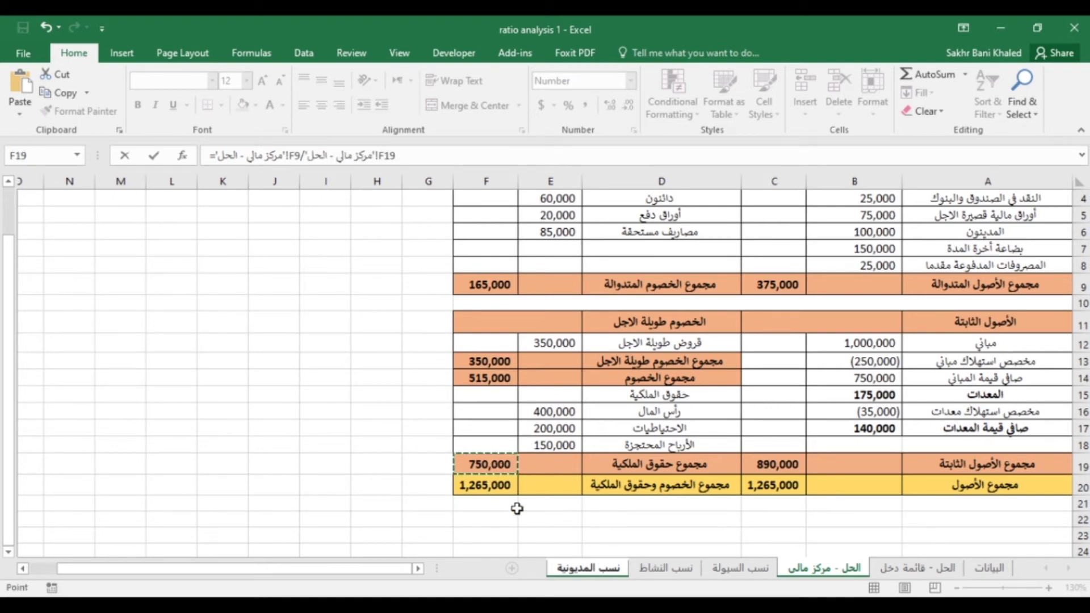
{"action": "key", "text": "Return"}
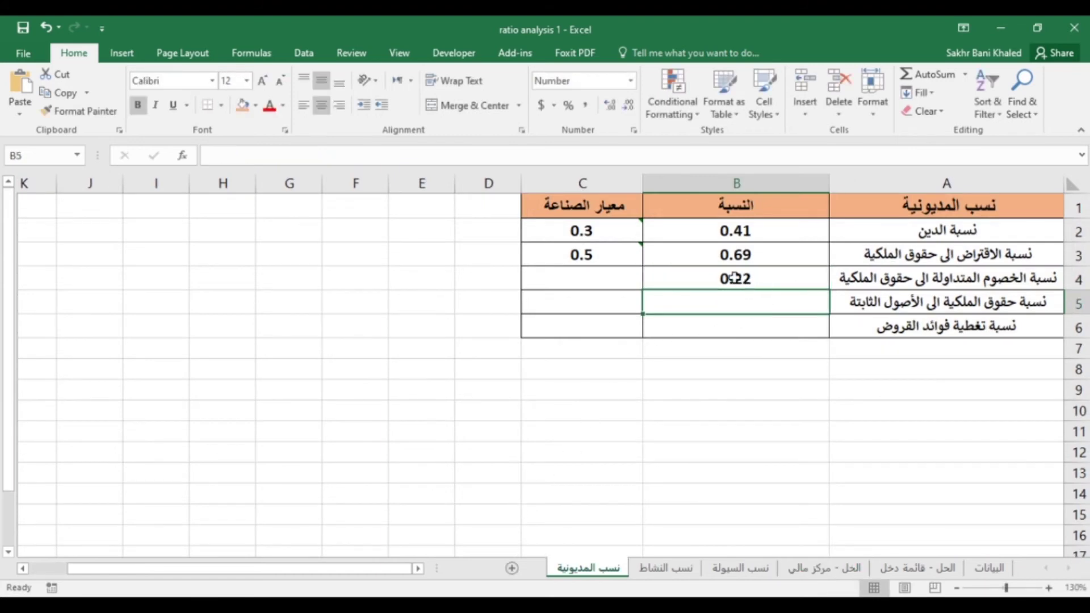
Step: Enter 0.36 as the industry standard for the current-liabilities-to-equity ratio in C4
{"action": "left_click", "coordinate": [619, 272]}
{"action": "type", "text": "0"}
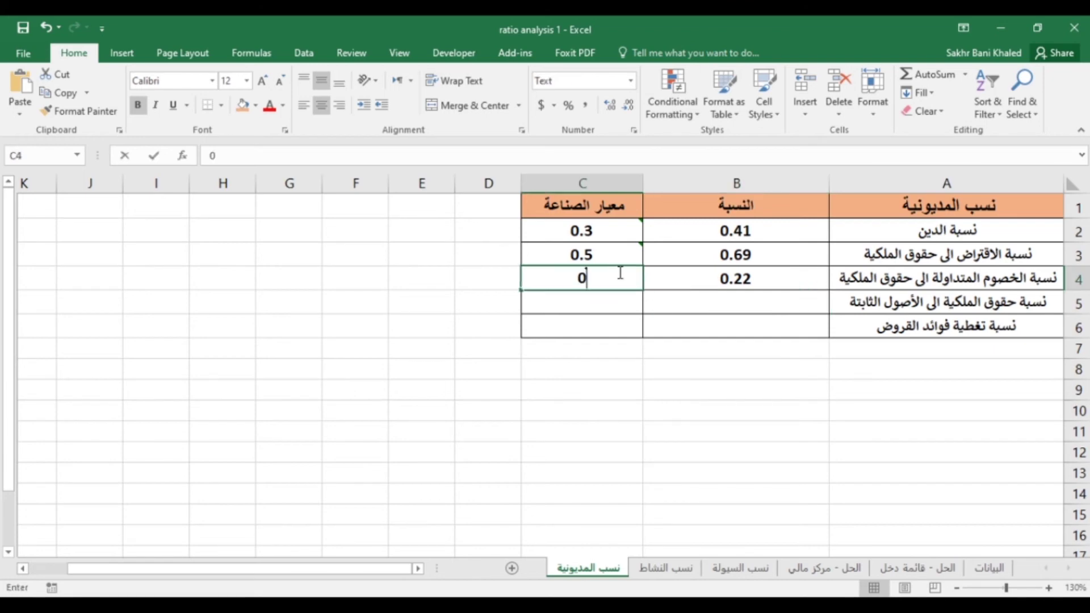
{"action": "type", "text": ".36"}
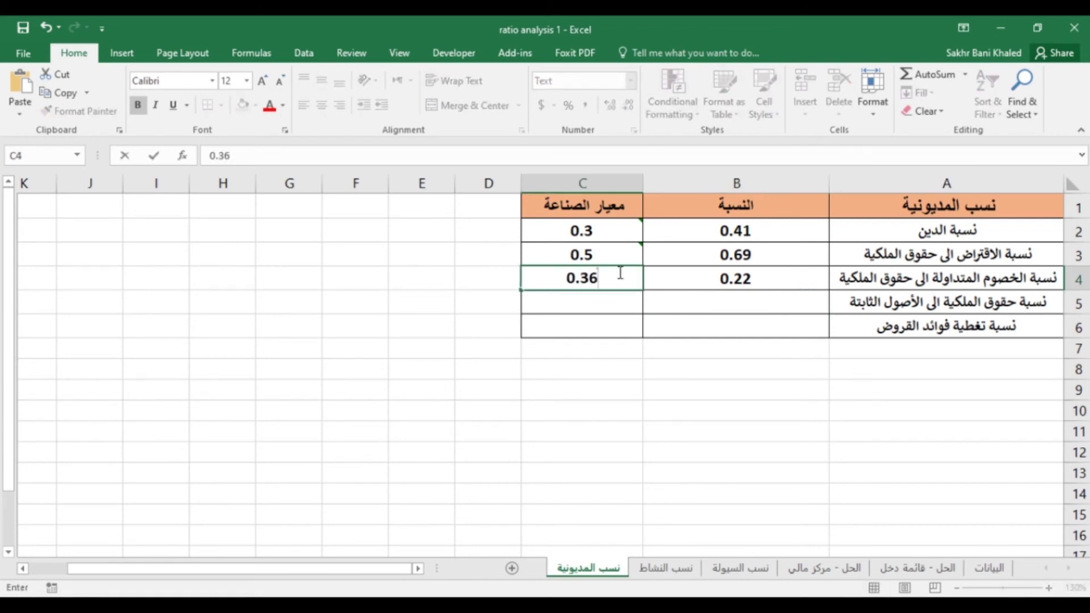
{"action": "key", "text": "Return"}
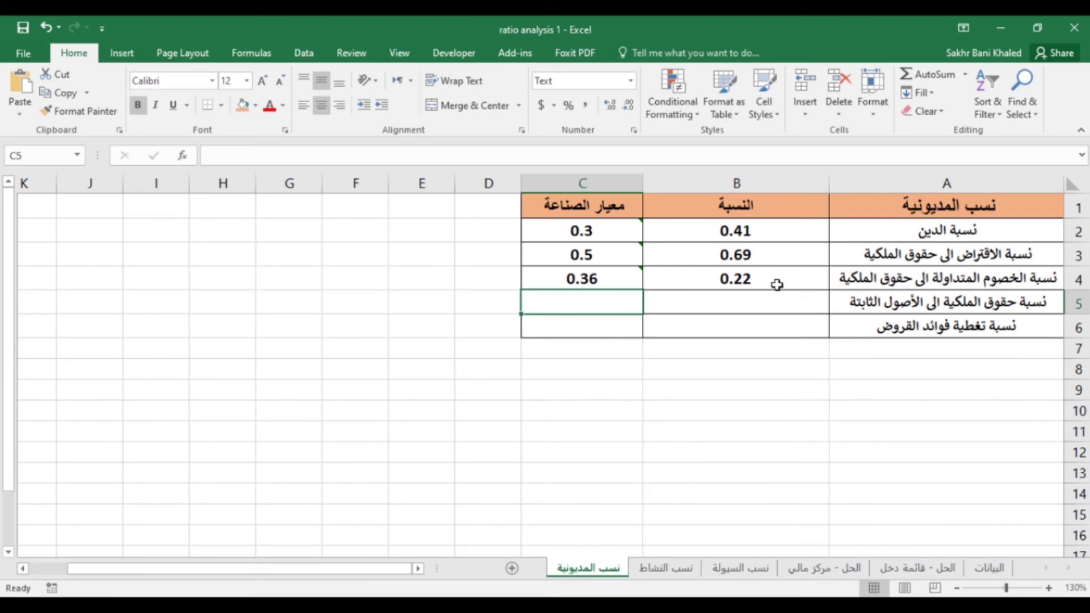
Step: Calculate the equity-to-fixed-assets ratio in B5 by dividing total equity F19 by total fixed assets C19 from the "الحل - مركز مالي" sheet
{"action": "left_click", "coordinate": [767, 308]}
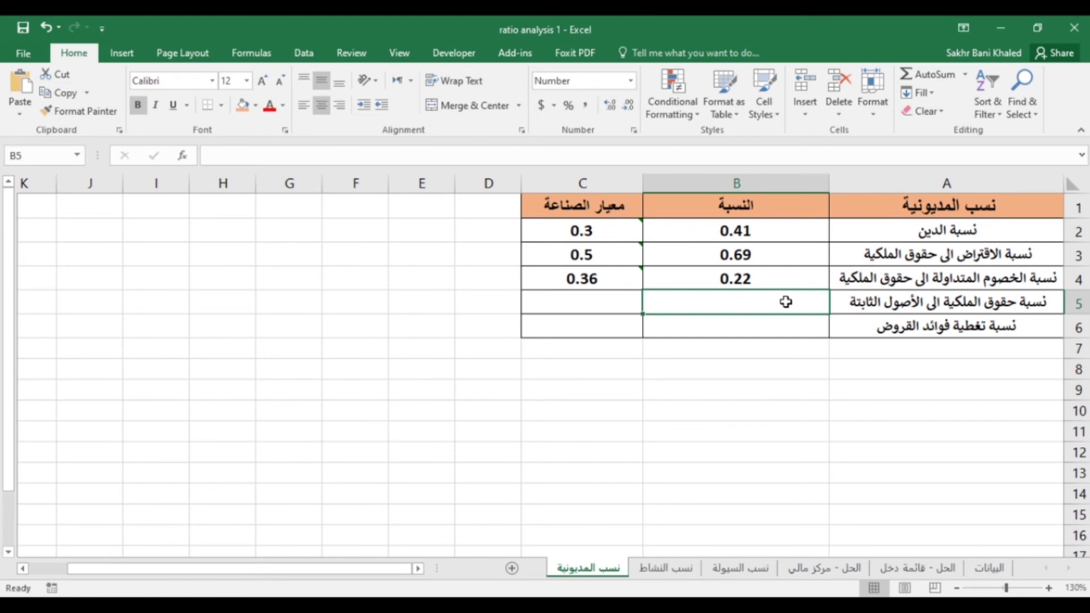
{"action": "type", "text": "="}
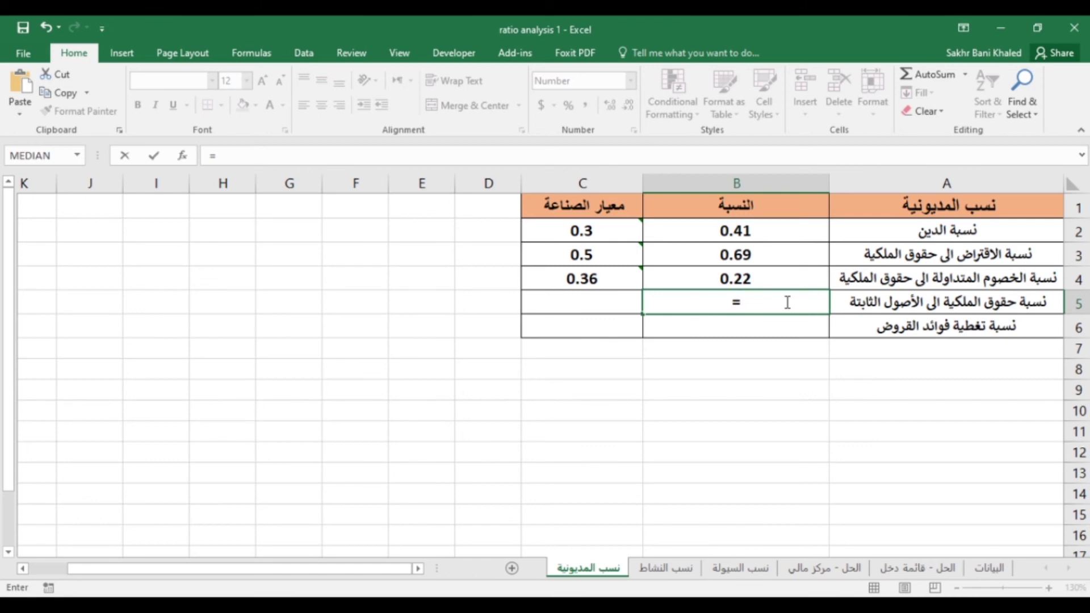
{"action": "left_click", "coordinate": [804, 574]}
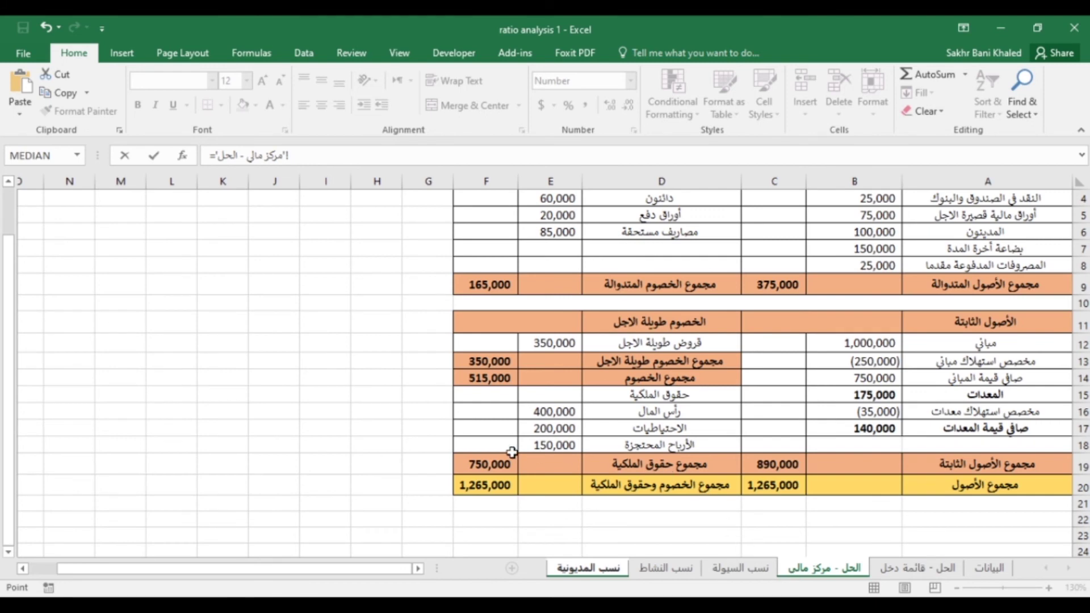
{"action": "left_click", "coordinate": [493, 469]}
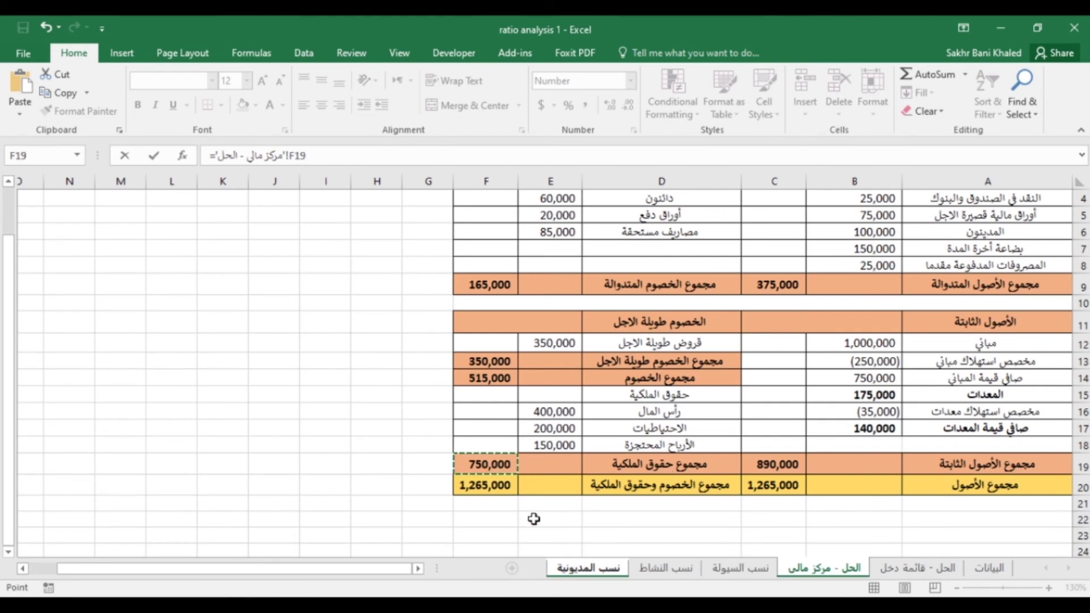
{"action": "type", "text": "/"}
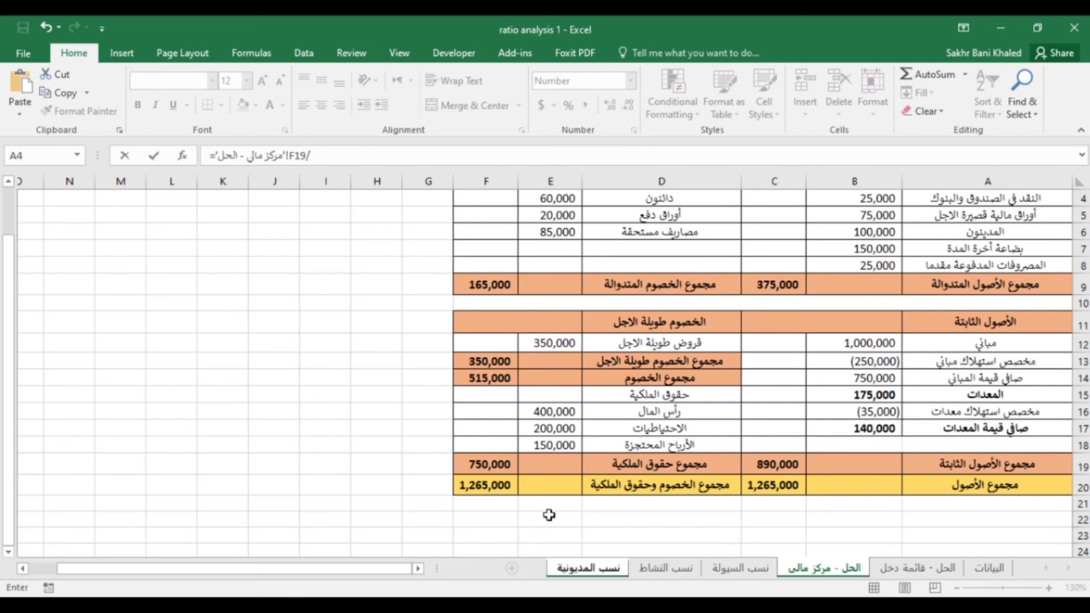
{"action": "left_click", "coordinate": [778, 466]}
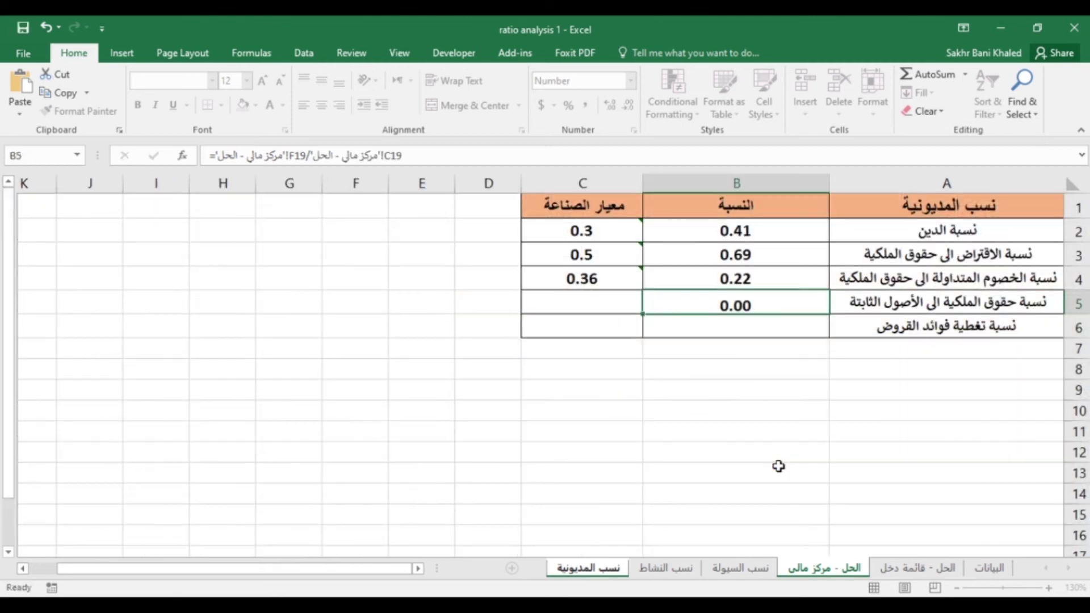
{"action": "key", "text": "Return"}
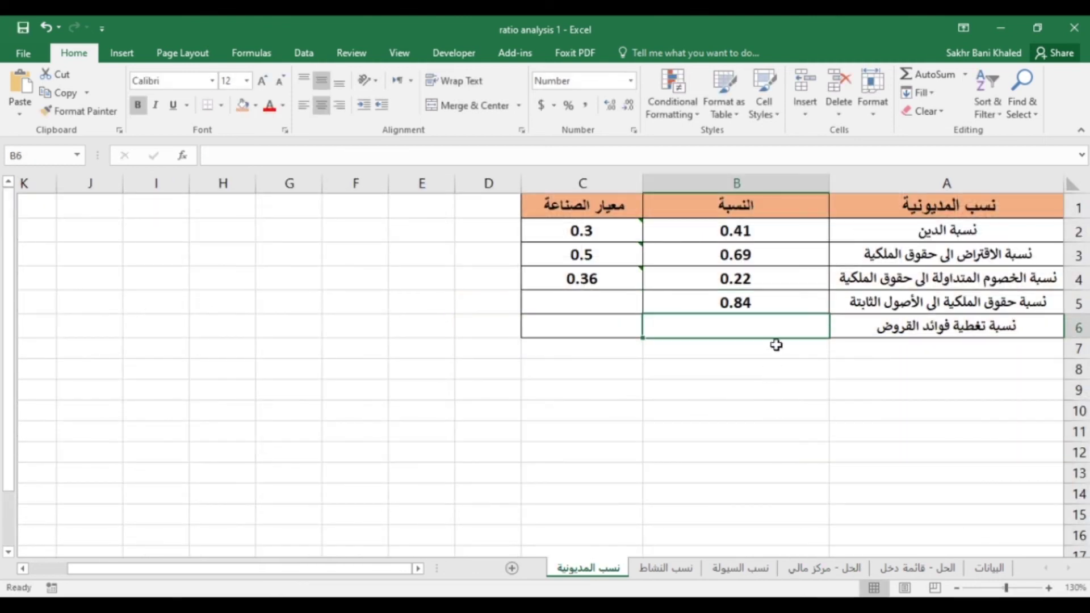
Step: Enter 0.57 as the industry standard for the equity-to-fixed-assets ratio in C5
{"action": "left_click", "coordinate": [589, 311]}
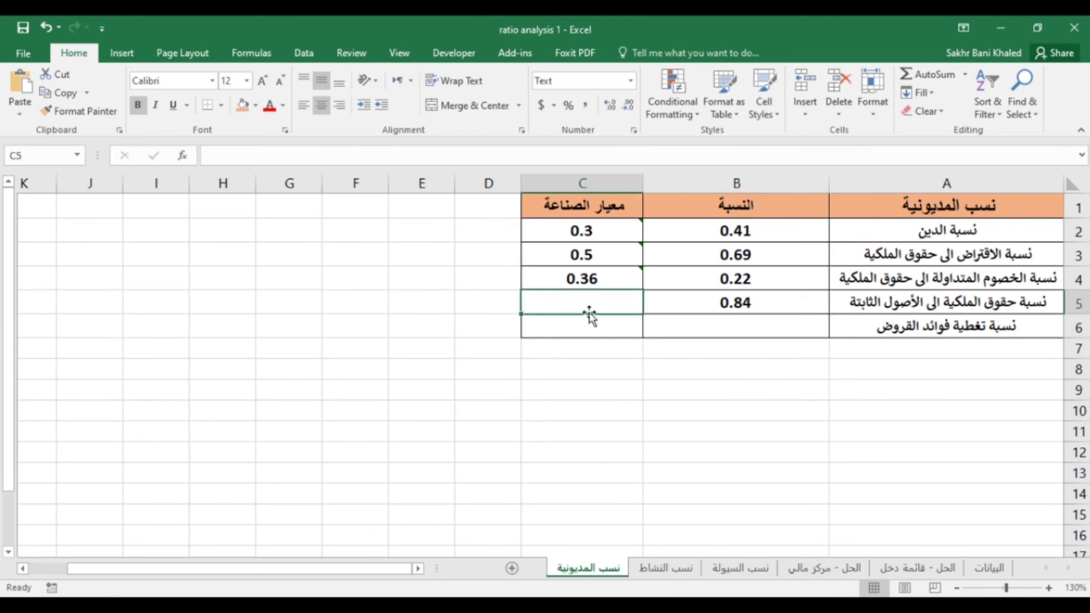
{"action": "type", "text": "0.57"}
{"action": "key", "text": "Return"}
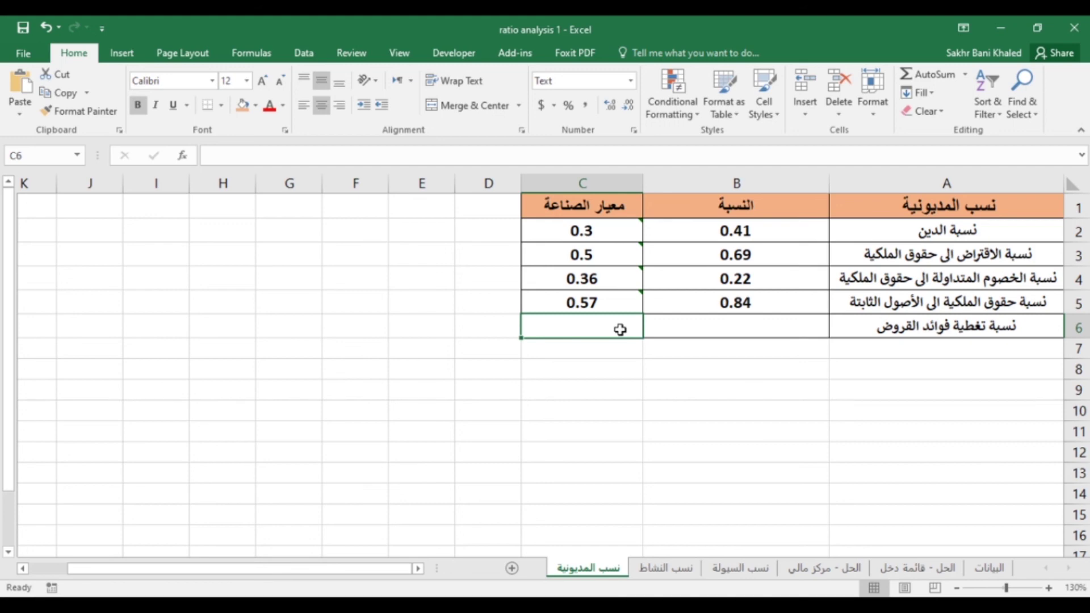
Step: Calculate the interest coverage ratio in B6 by dividing income before interest and taxes C12 by interest expense B13 from the "الحل - قائمة دخل" sheet
{"action": "left_click", "coordinate": [737, 326]}
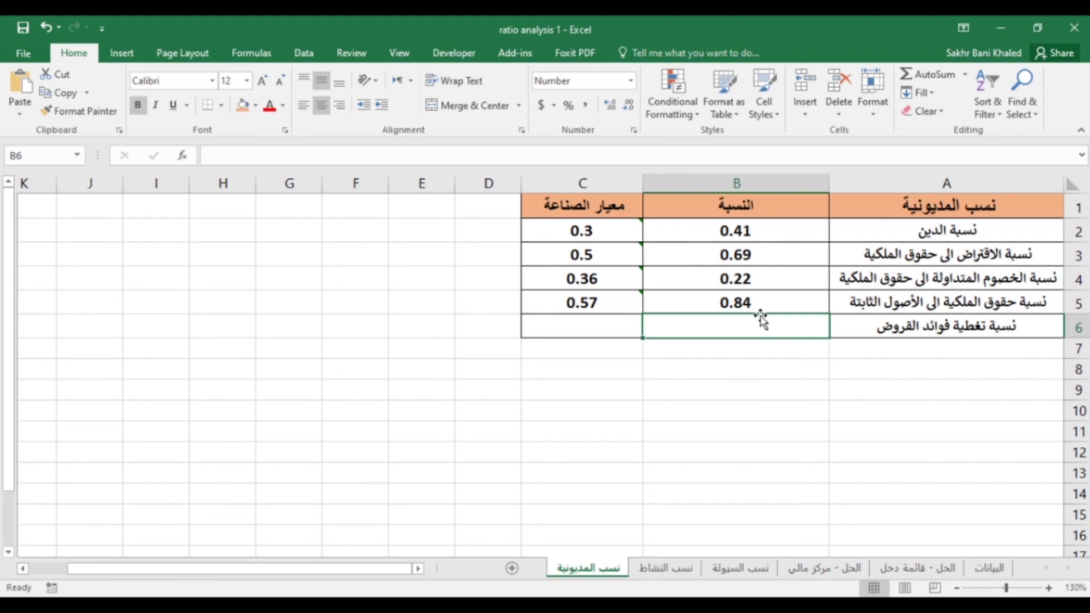
{"action": "type", "text": "="}
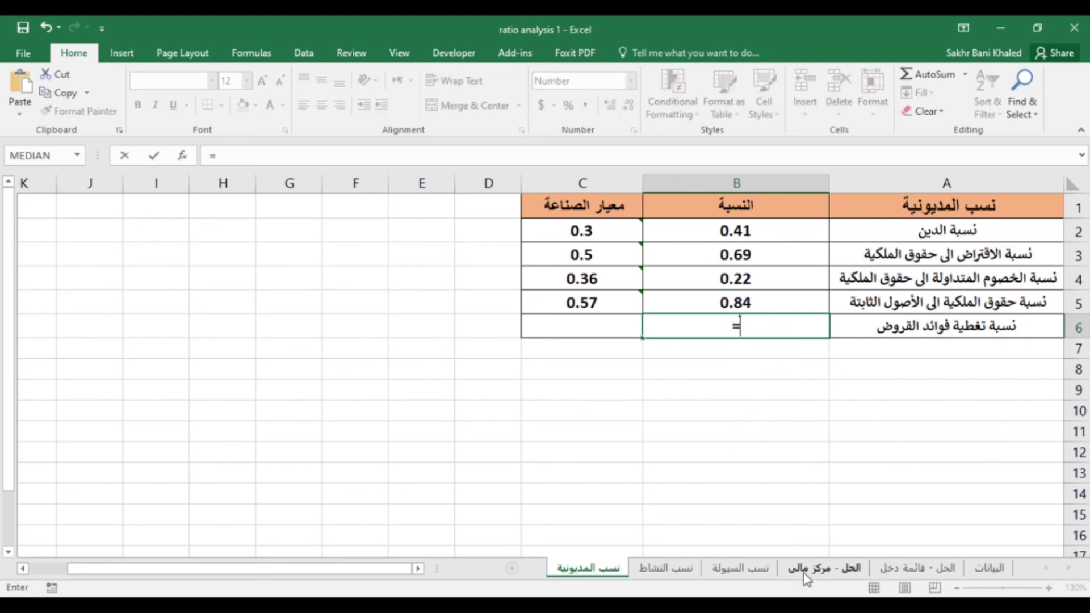
{"action": "left_click", "coordinate": [920, 569]}
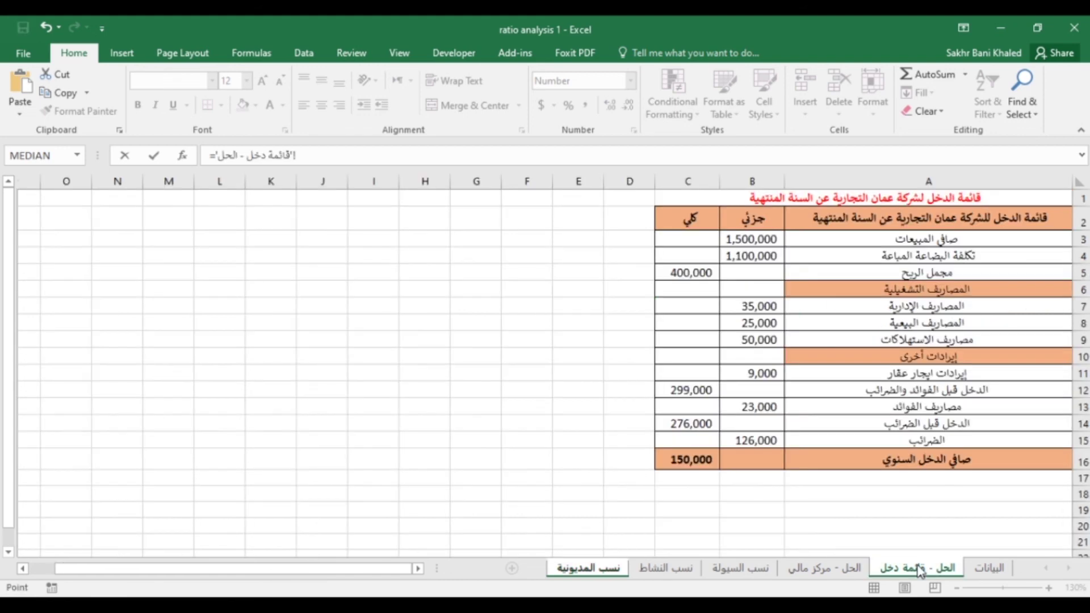
{"action": "left_click", "coordinate": [694, 393]}
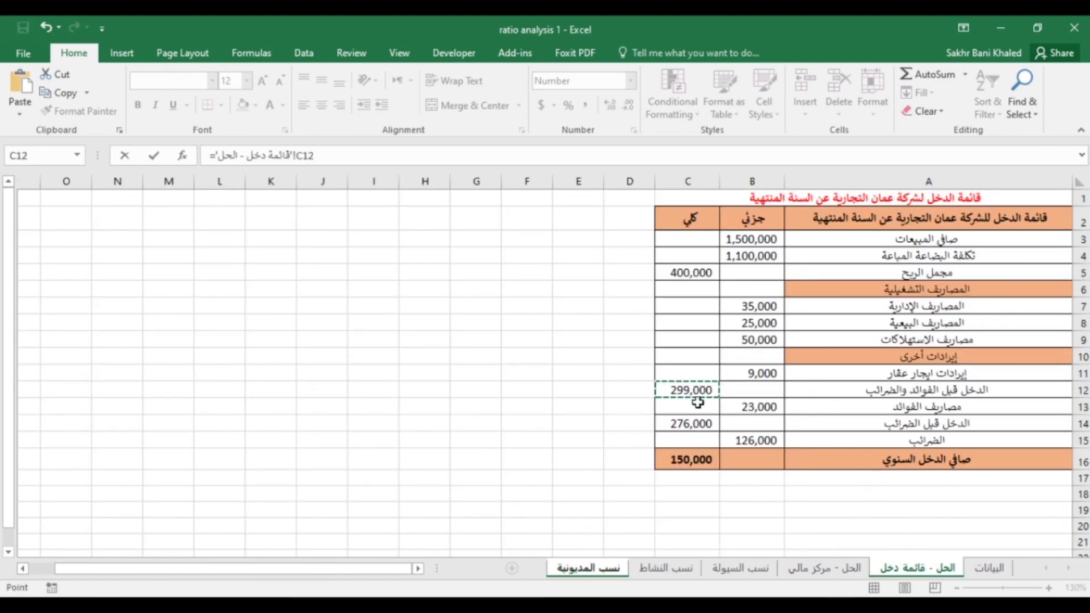
{"action": "type", "text": "/"}
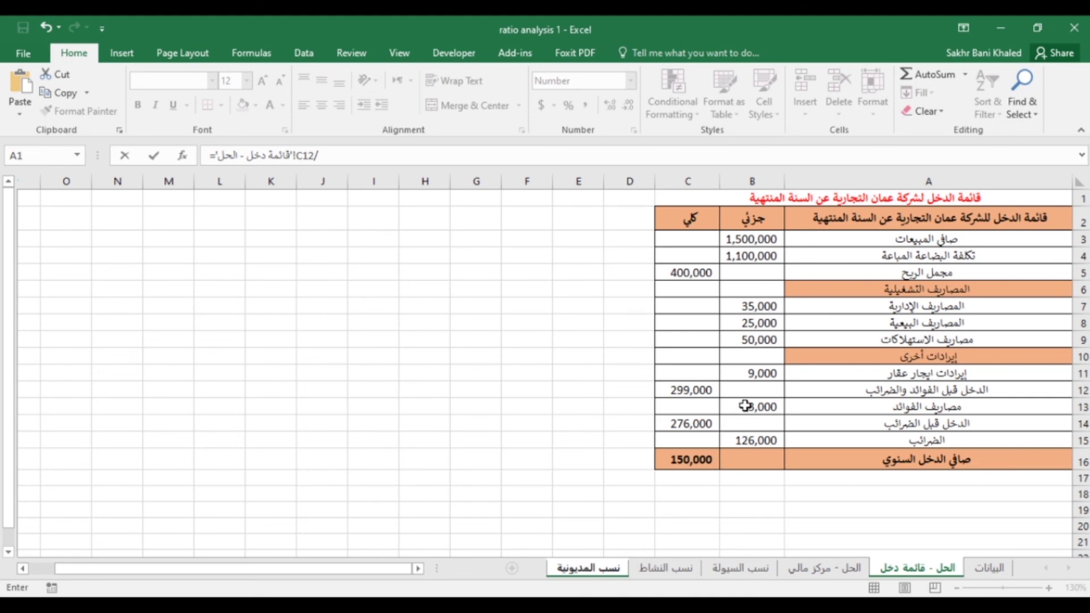
{"action": "left_click", "coordinate": [746, 405]}
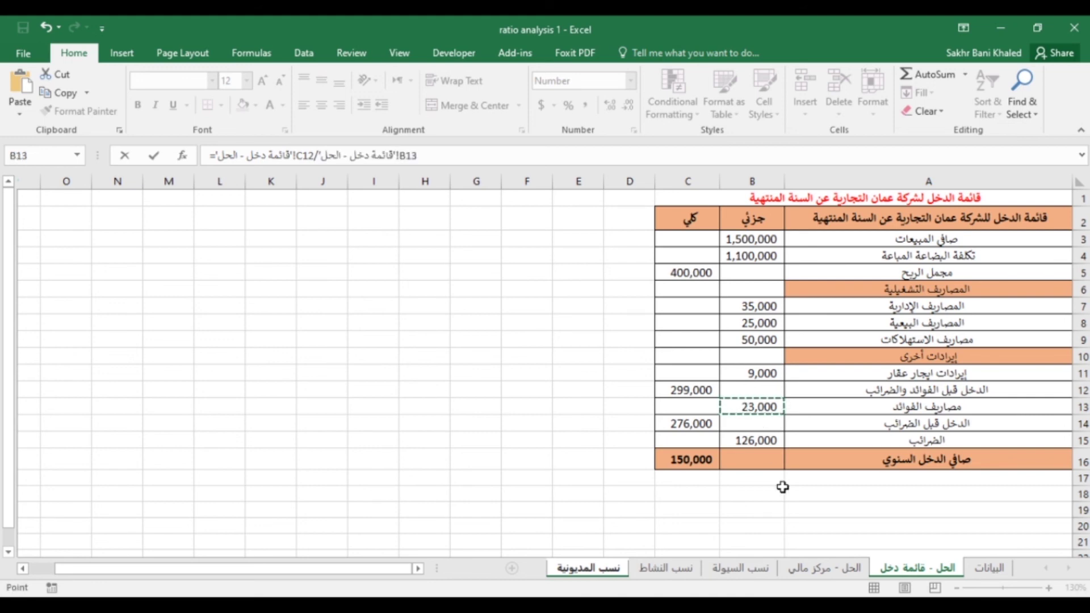
{"action": "key", "text": "Return"}
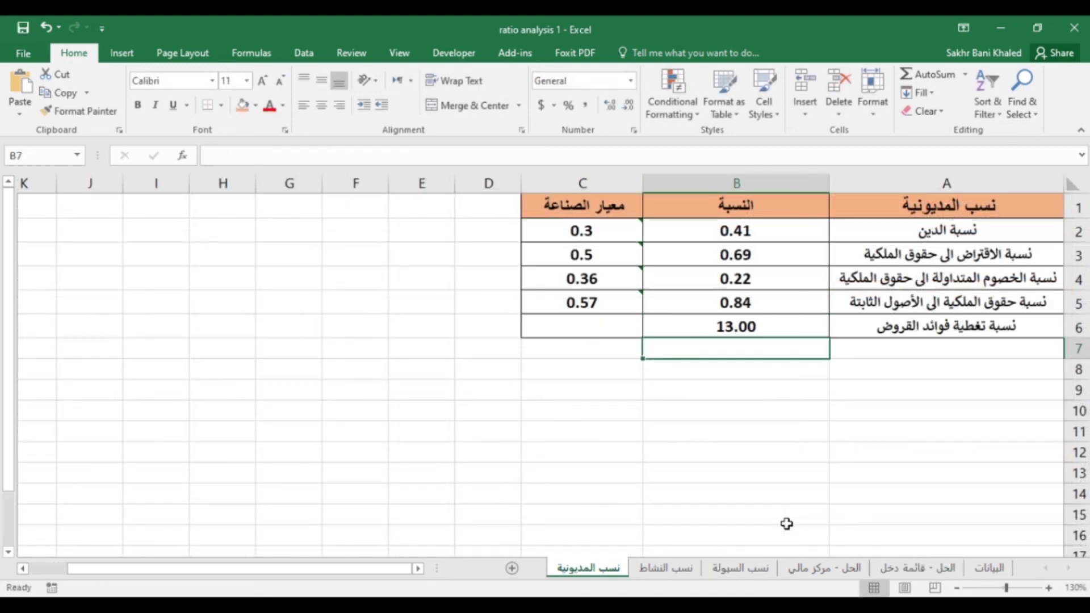
{"action": "left_click", "coordinate": [774, 320]}
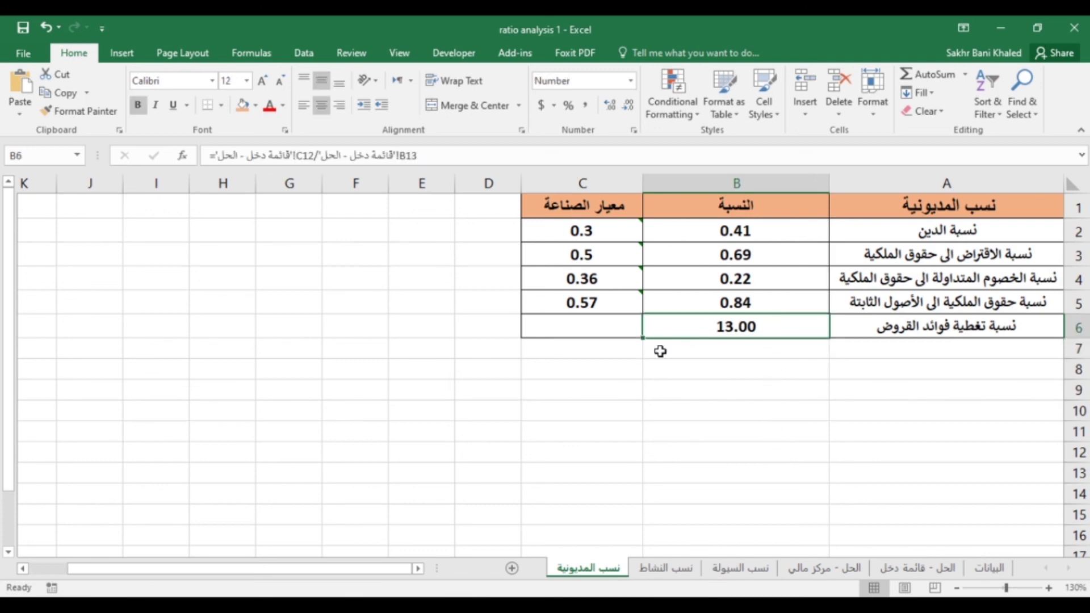
Step: Enter 7 as the industry standard for the interest coverage ratio in C6
{"action": "left_click", "coordinate": [608, 327]}
{"action": "type", "text": "7"}
{"action": "key", "text": "Return"}
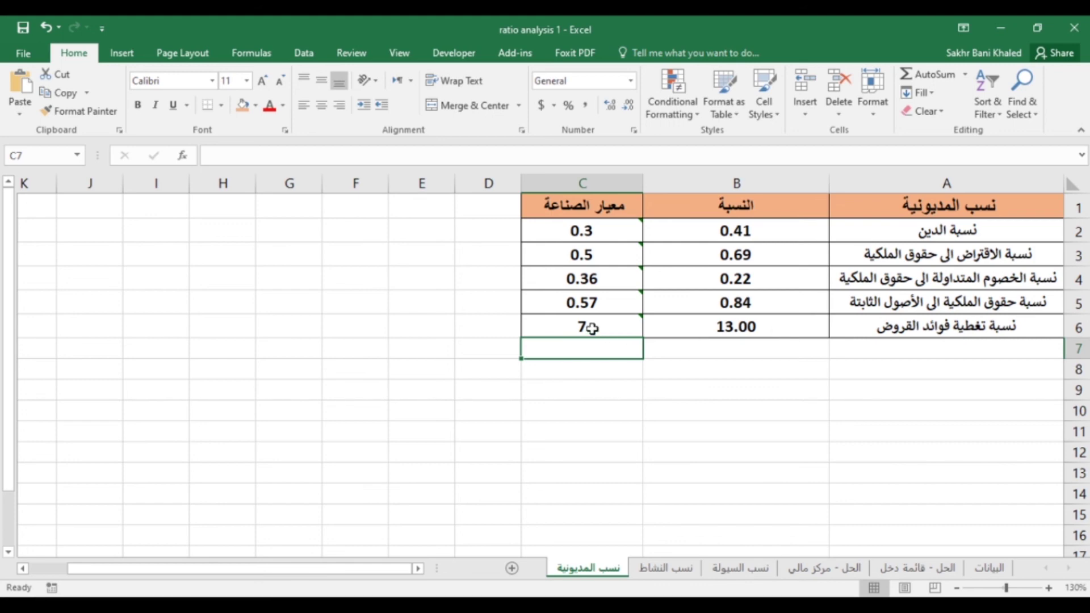
{"action": "left_click", "coordinate": [766, 333]}
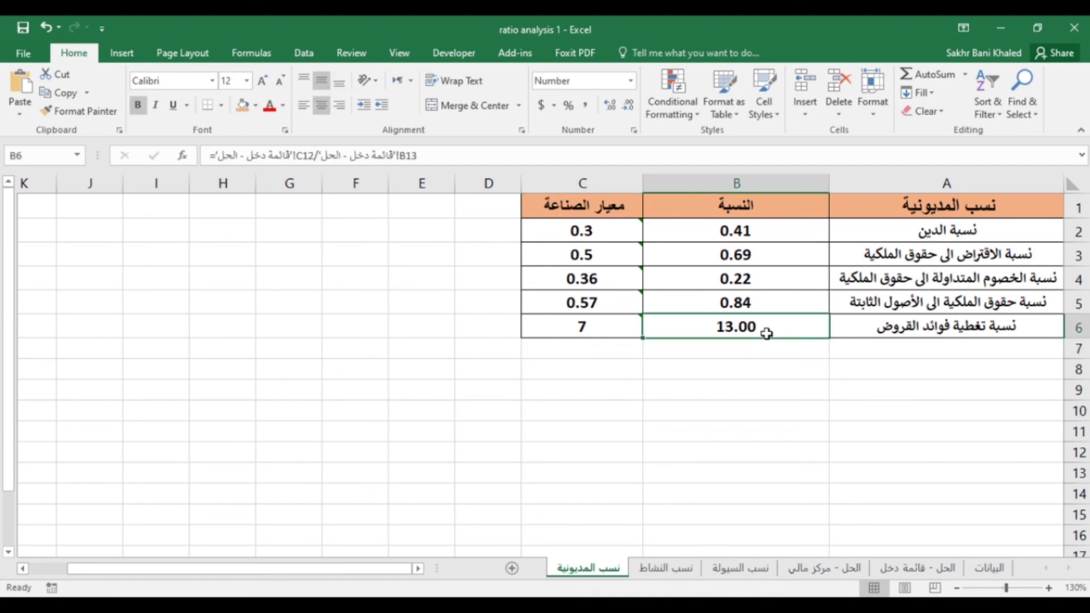